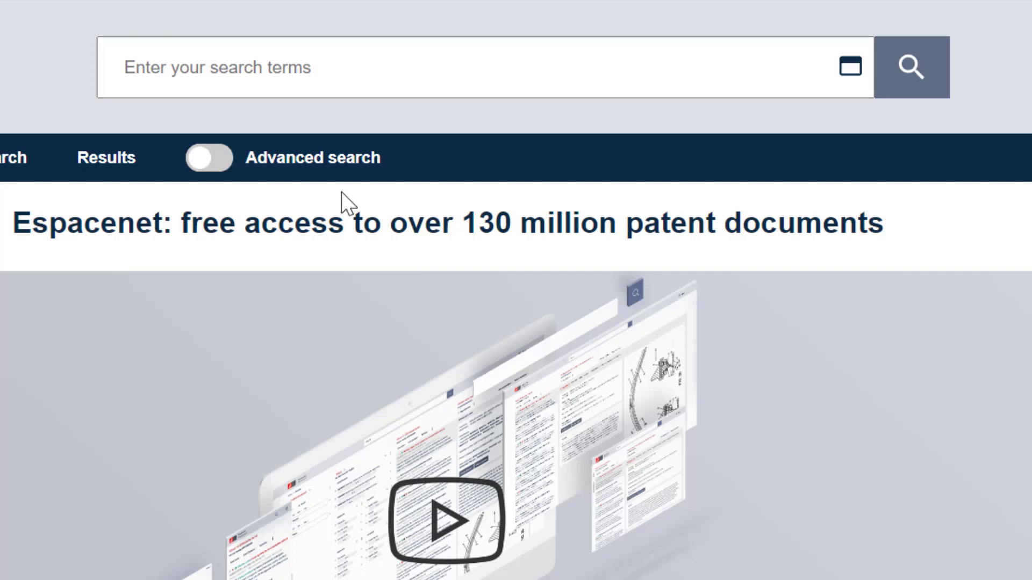
Switch to advanced search and enter the query 'EP siemens robotic*'
click(294, 161)
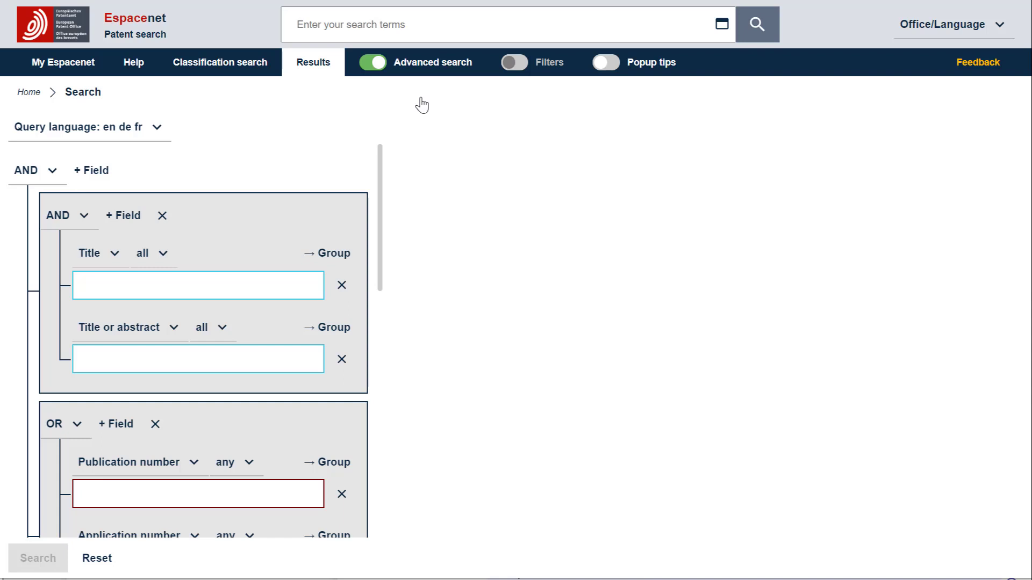
text(EP siemen)
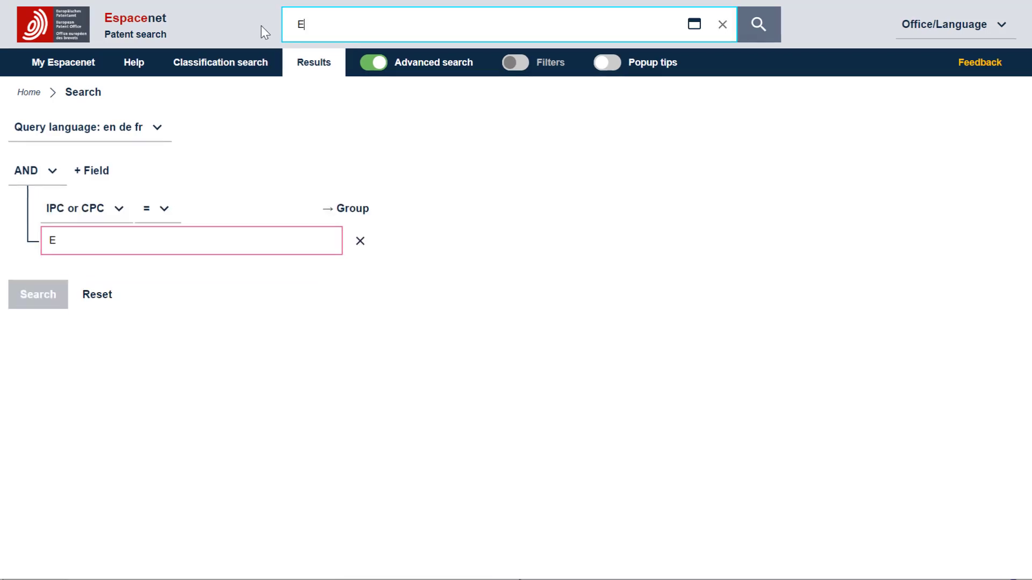
text(s robotic*)
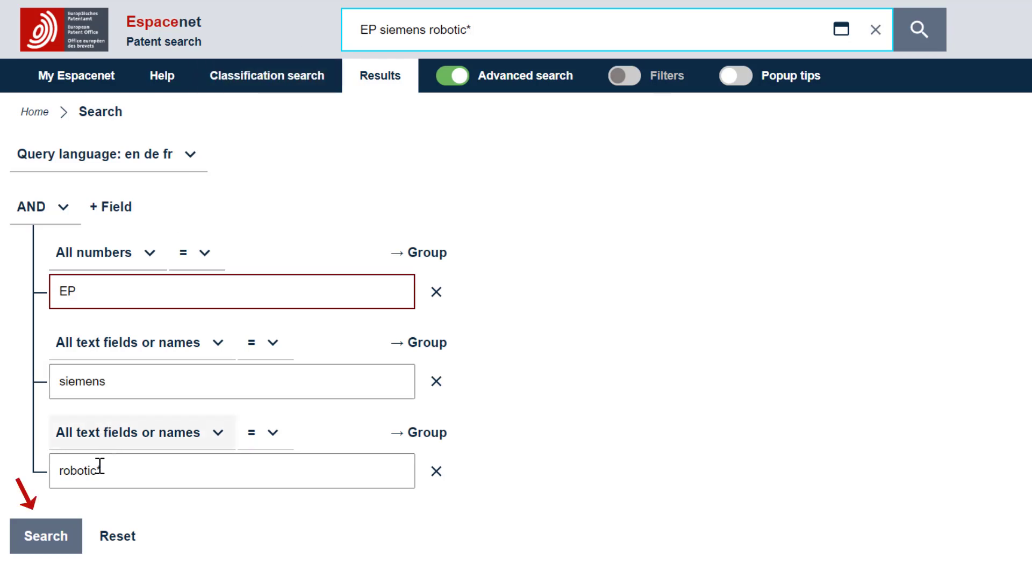
Run the EP siemens robotic* search and scroll through the 748 results
click(75, 557)
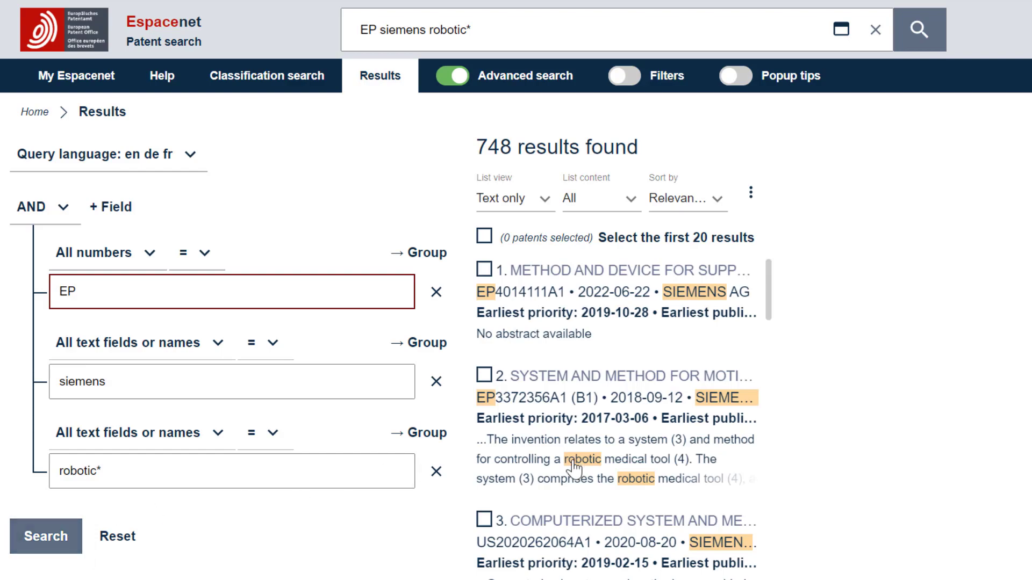
scroll(618, 419, down, 20)
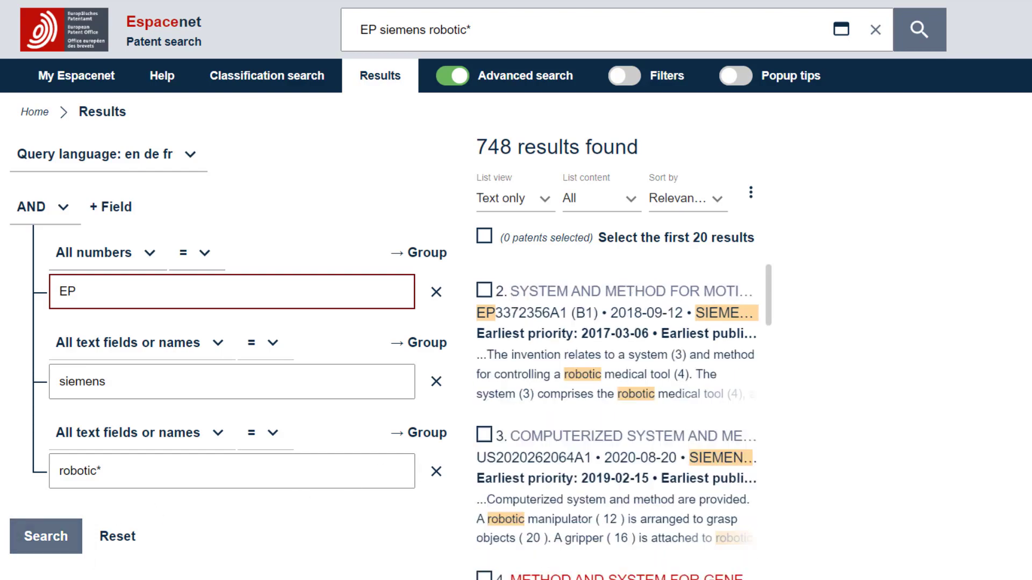
scroll(618, 419, down, 20)
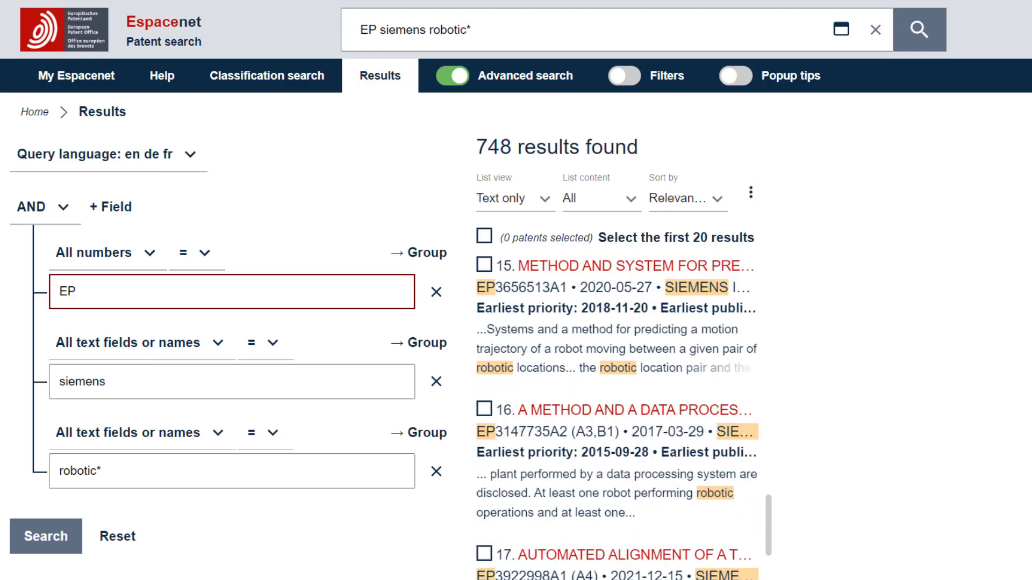
scroll(618, 420, down, 20)
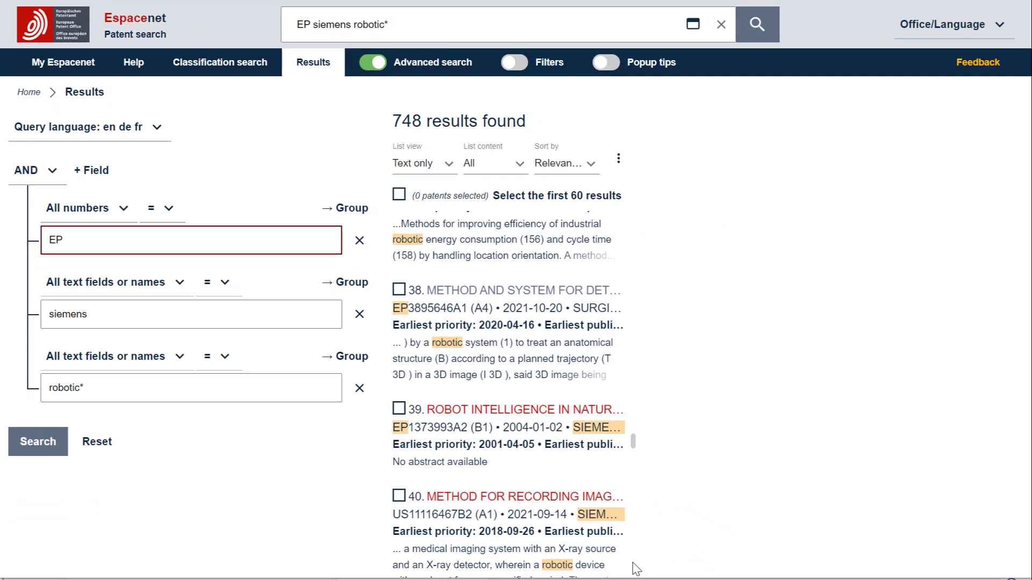
Open result 38, EP3895646A1, and read its description text
click(507, 347)
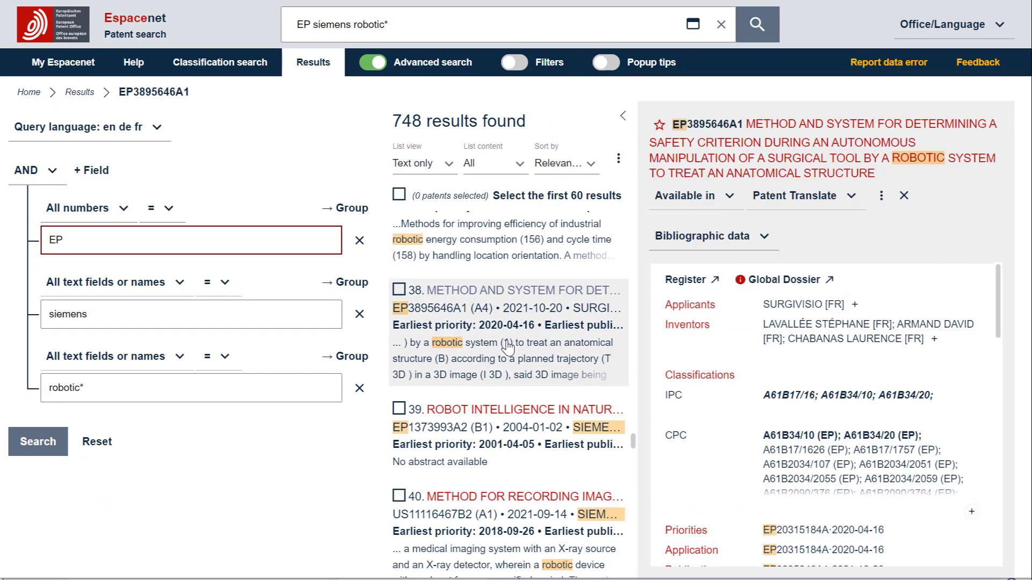
click(753, 236)
click(639, 261)
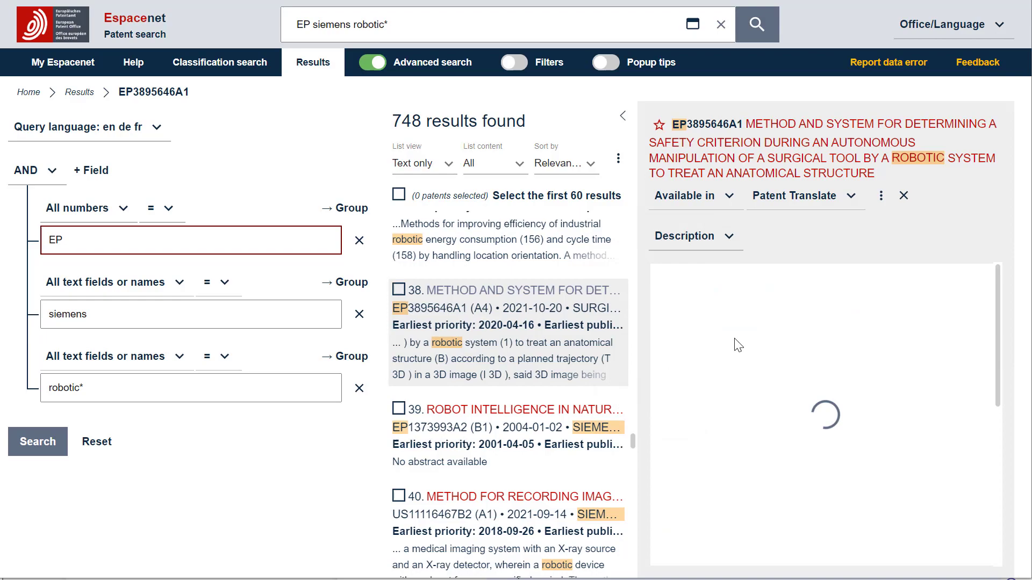
scroll(1001, 540, down, 20)
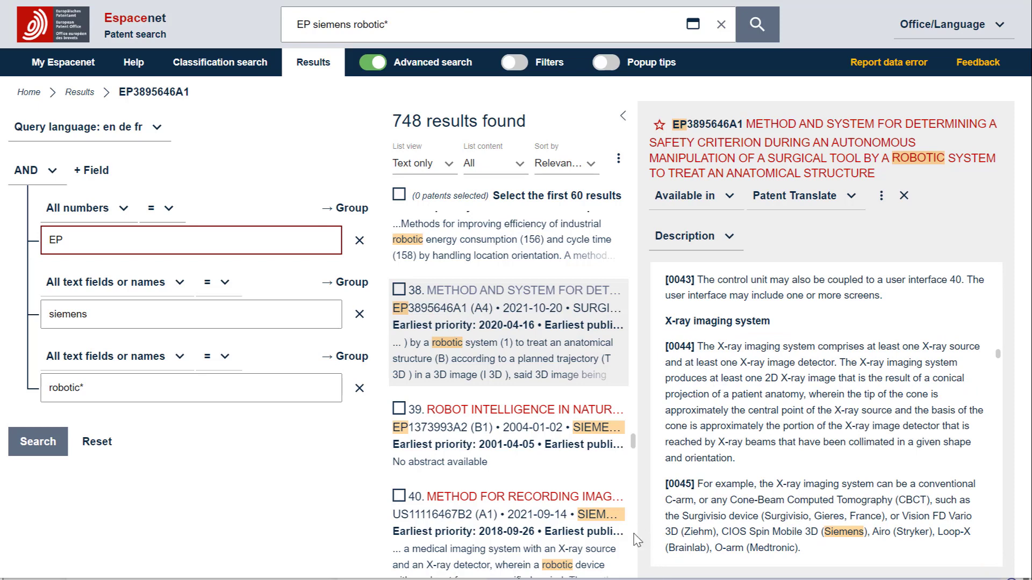
scroll(637, 537, down, 5)
scroll(638, 538, down, 5)
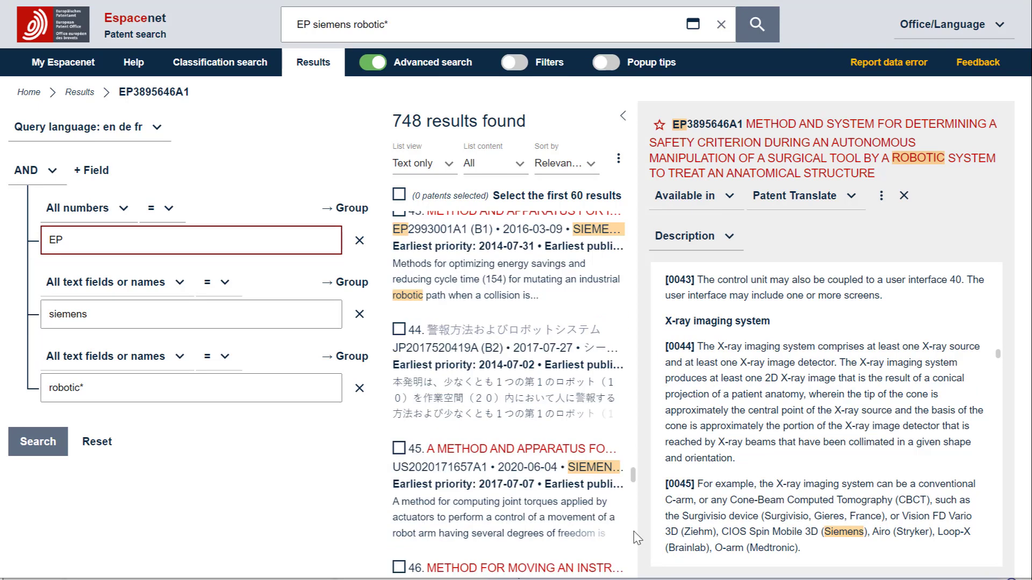
click(544, 380)
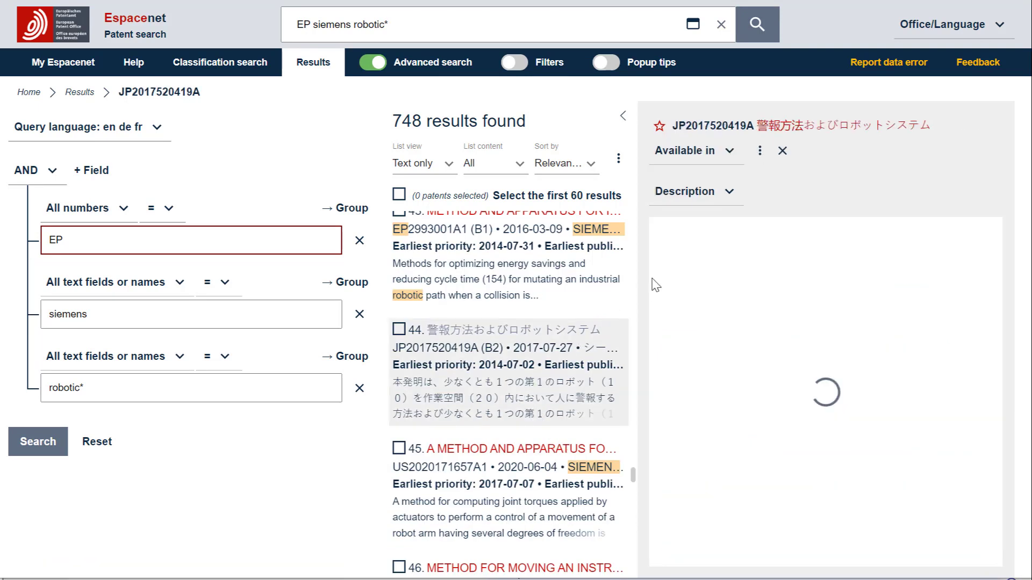
click(730, 193)
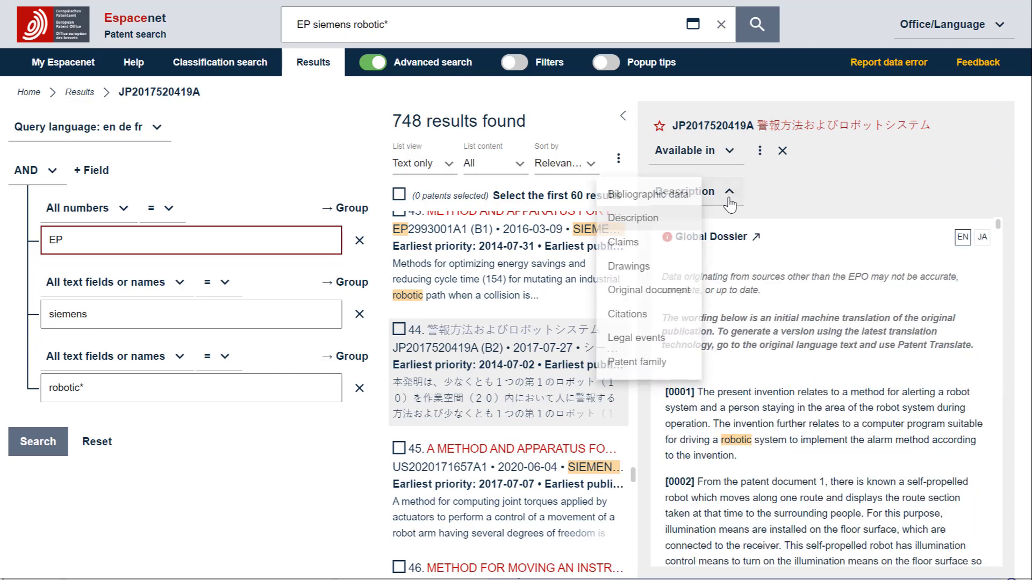
click(674, 196)
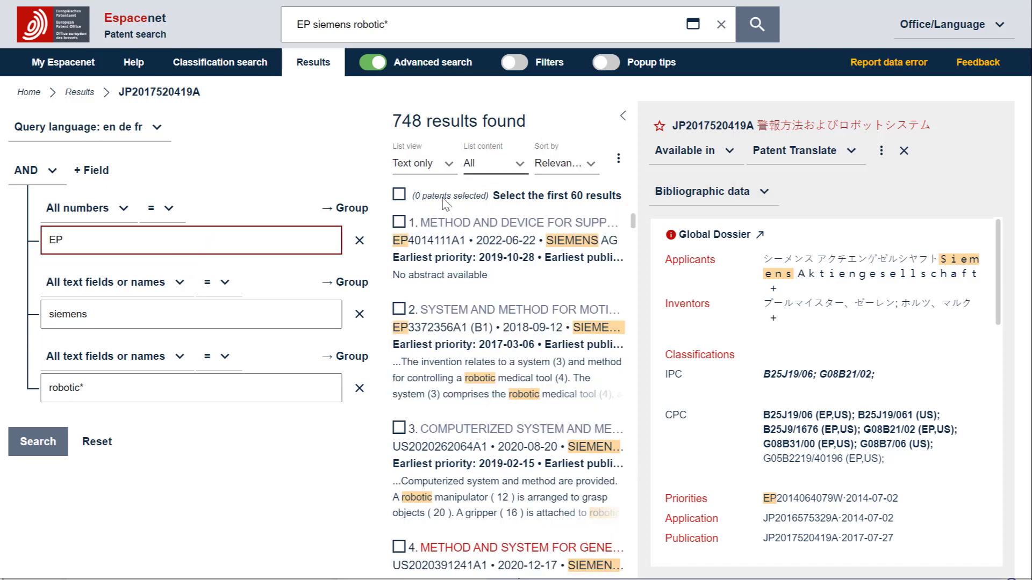
click(180, 294)
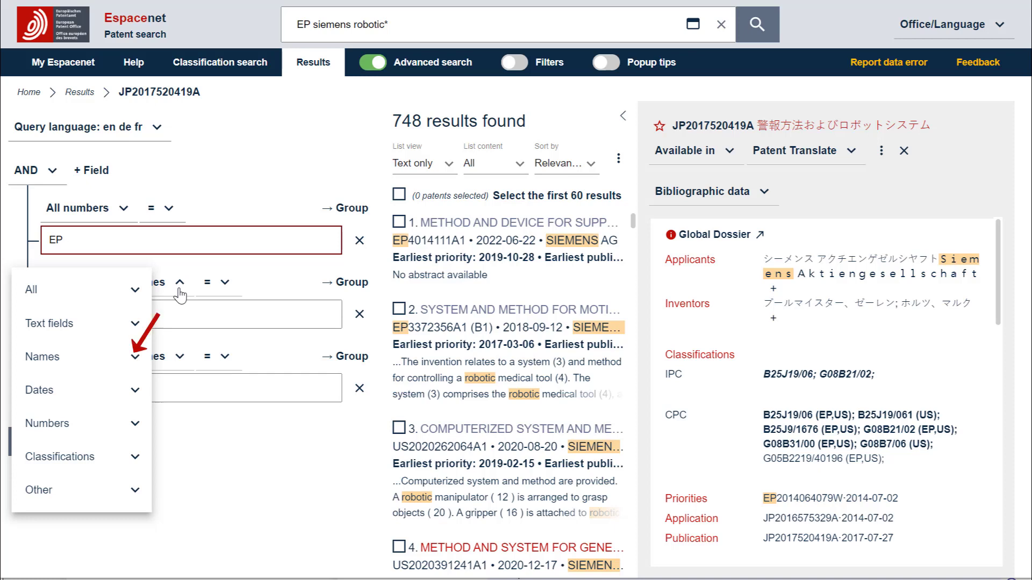
Restrict siemens to the Applicants field and rerun the search, giving 524 results
click(134, 359)
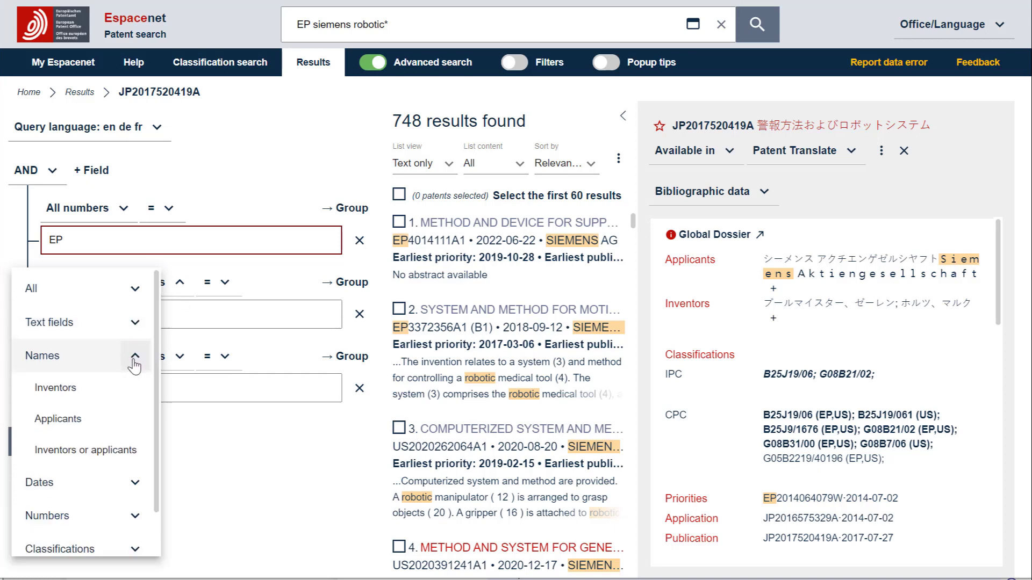
scroll(134, 365, down, 1)
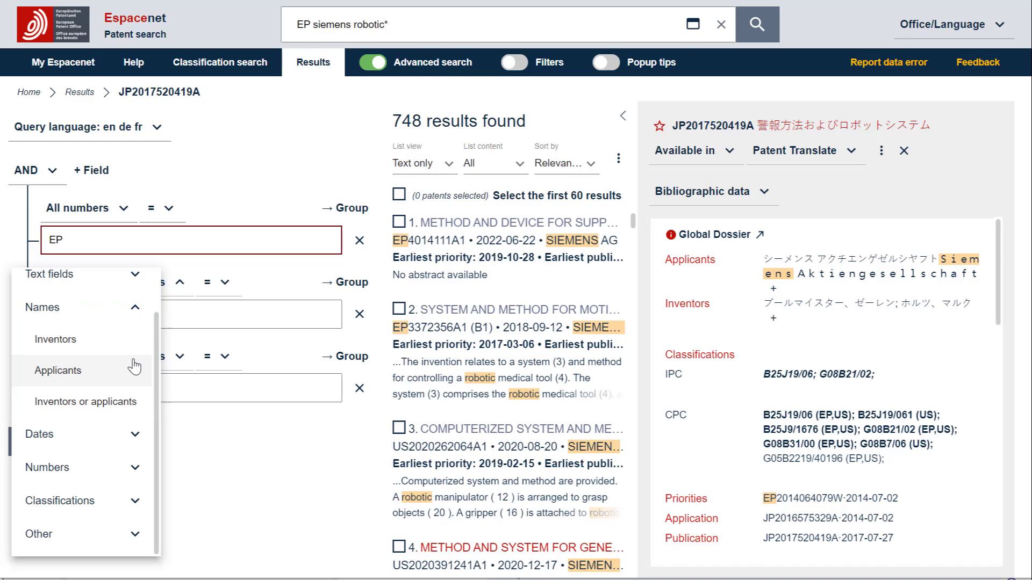
click(134, 367)
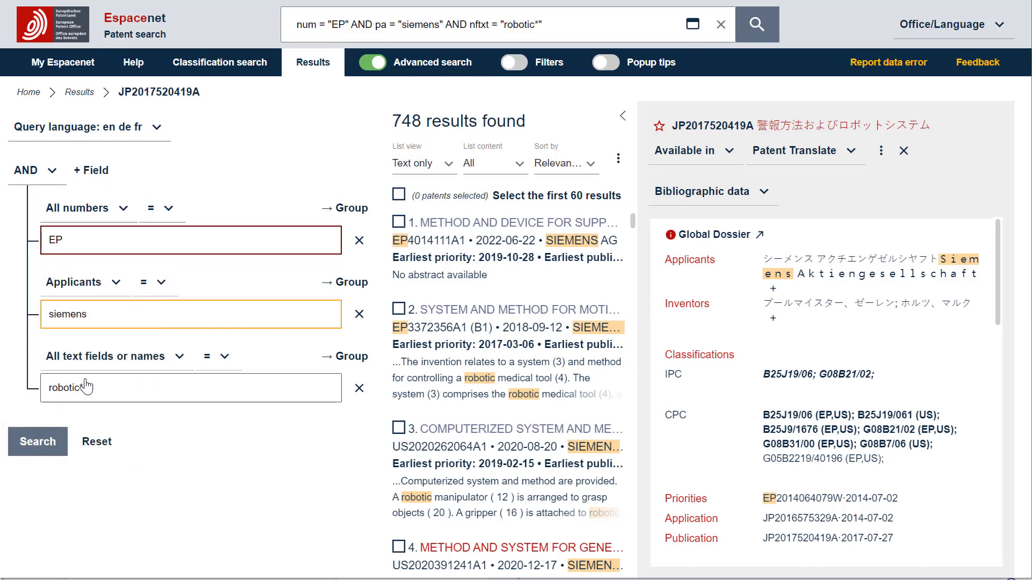
click(32, 442)
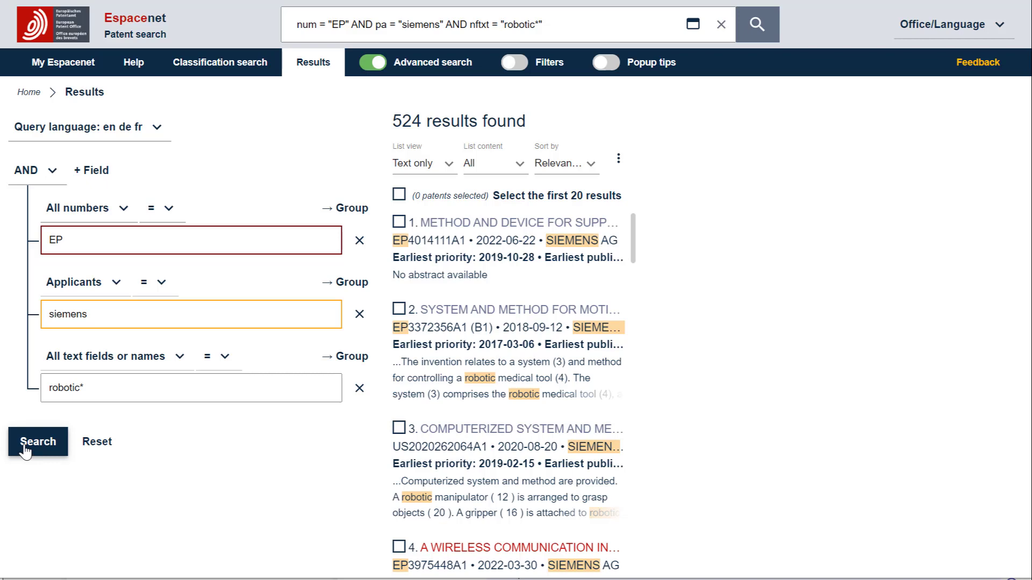
Make EP match Publication number and rerun, cutting the results to 341
click(129, 221)
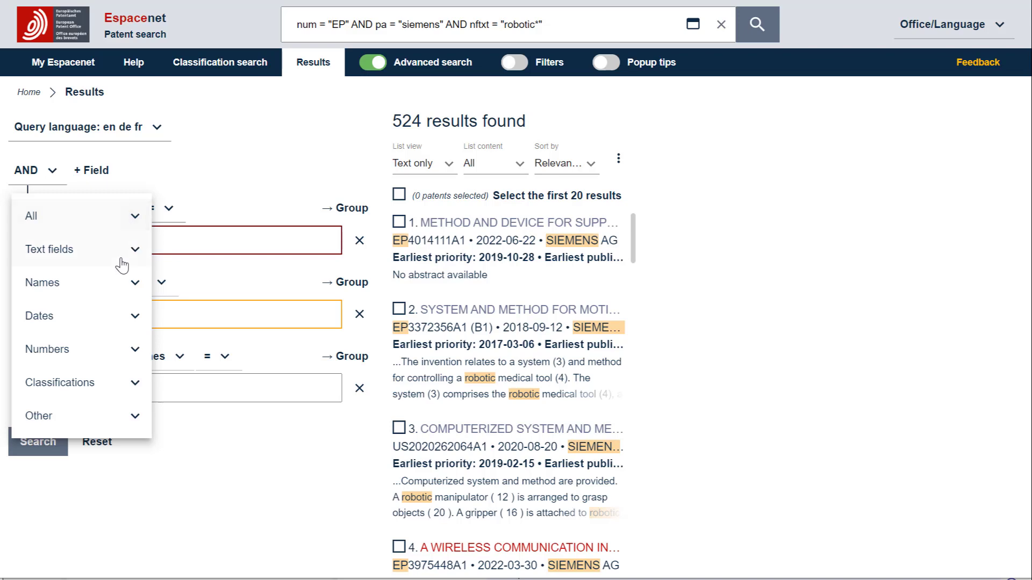
click(134, 349)
scroll(134, 362, down, 1)
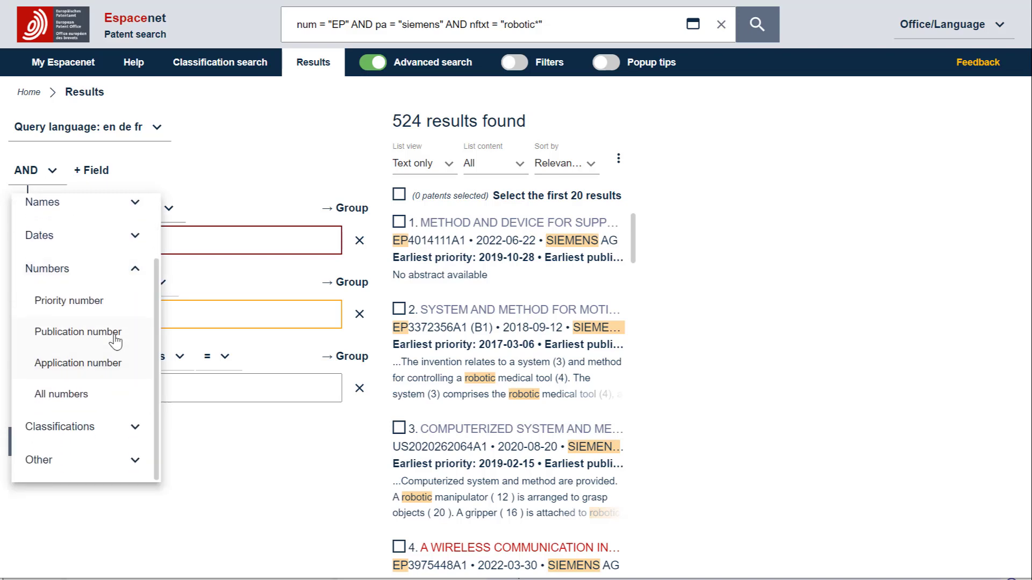
click(115, 338)
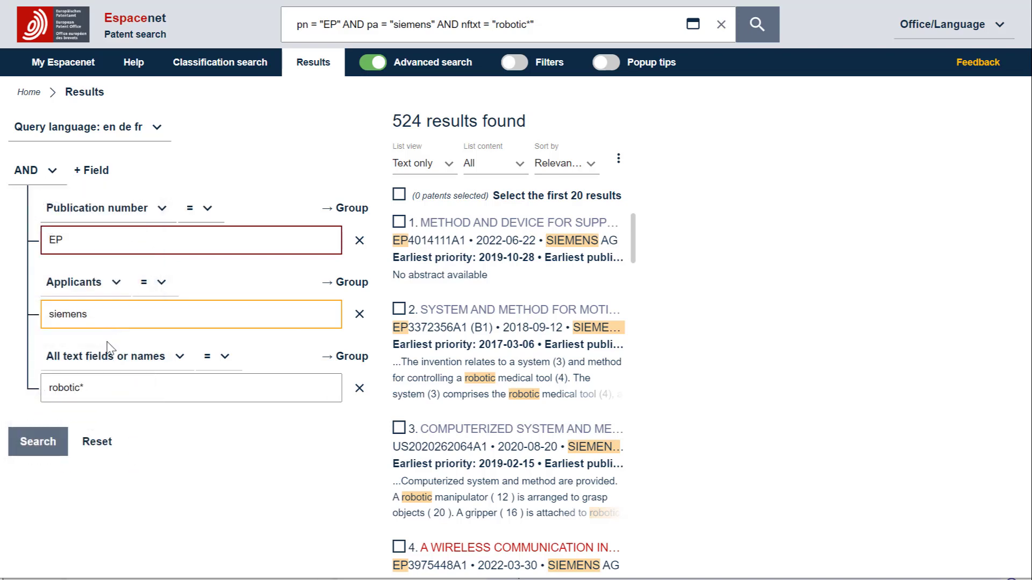
click(60, 454)
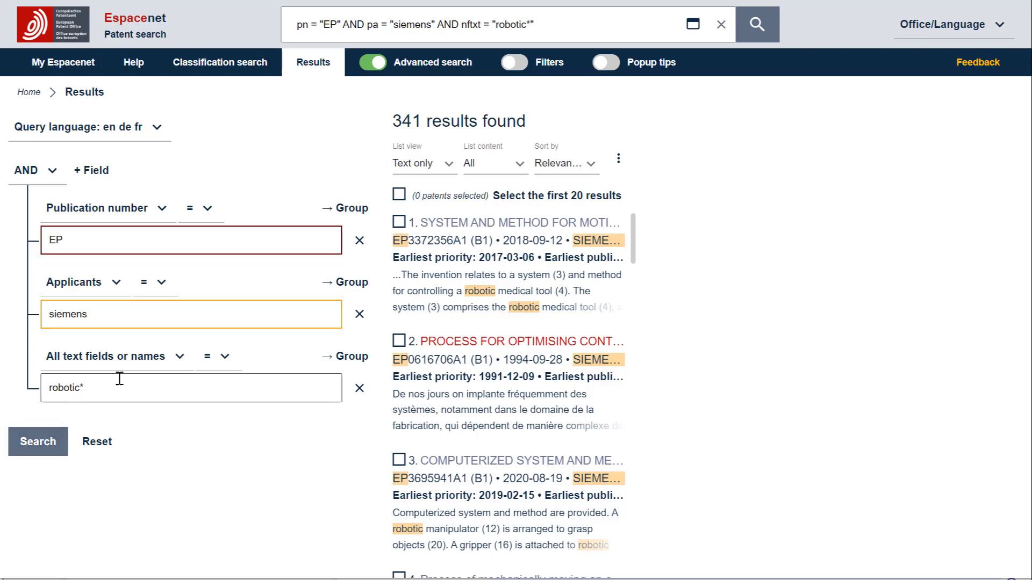
Limit robotic* to Title, abstract or claims and rerun, leaving 71 results
click(180, 357)
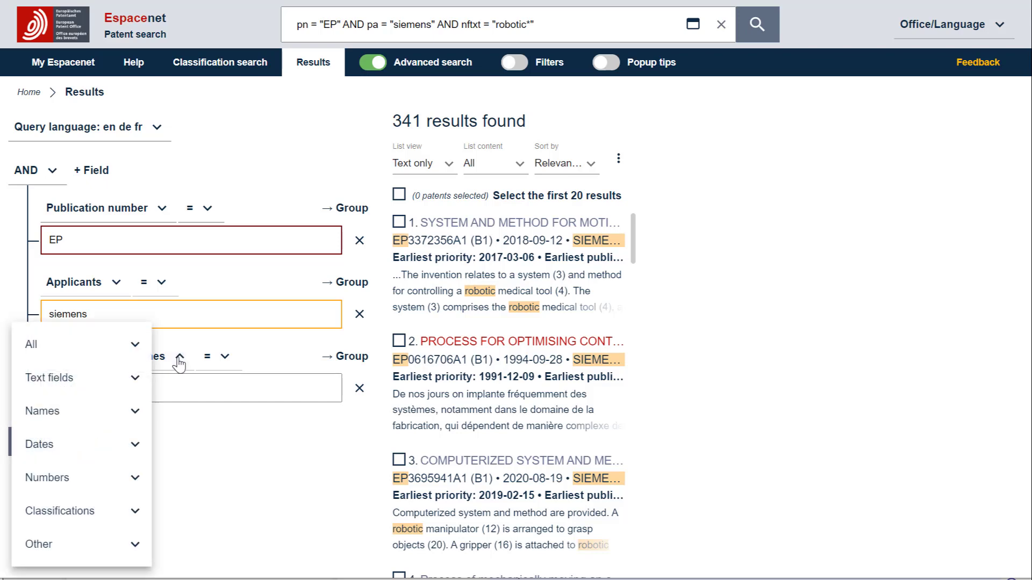
click(95, 392)
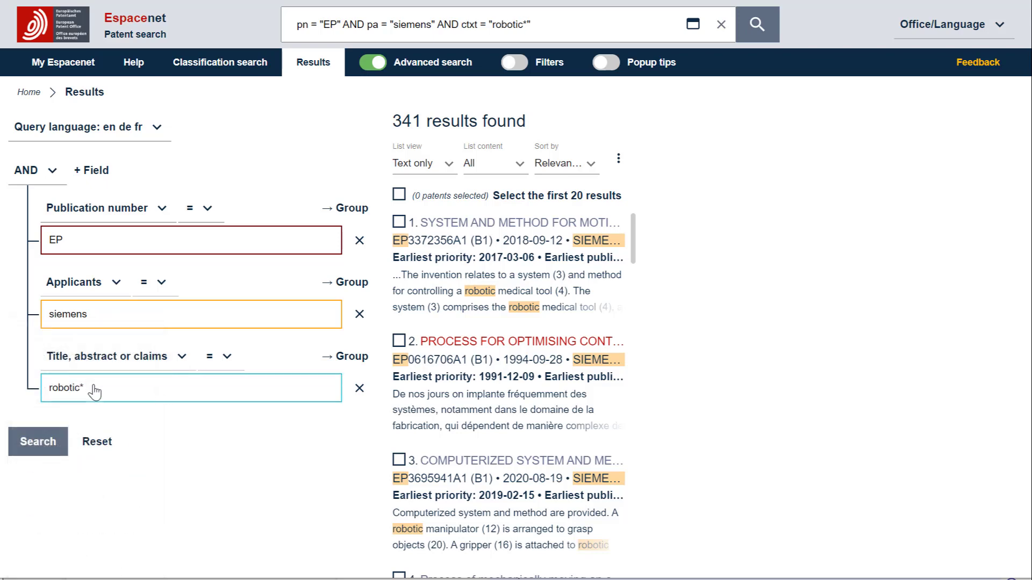
click(35, 442)
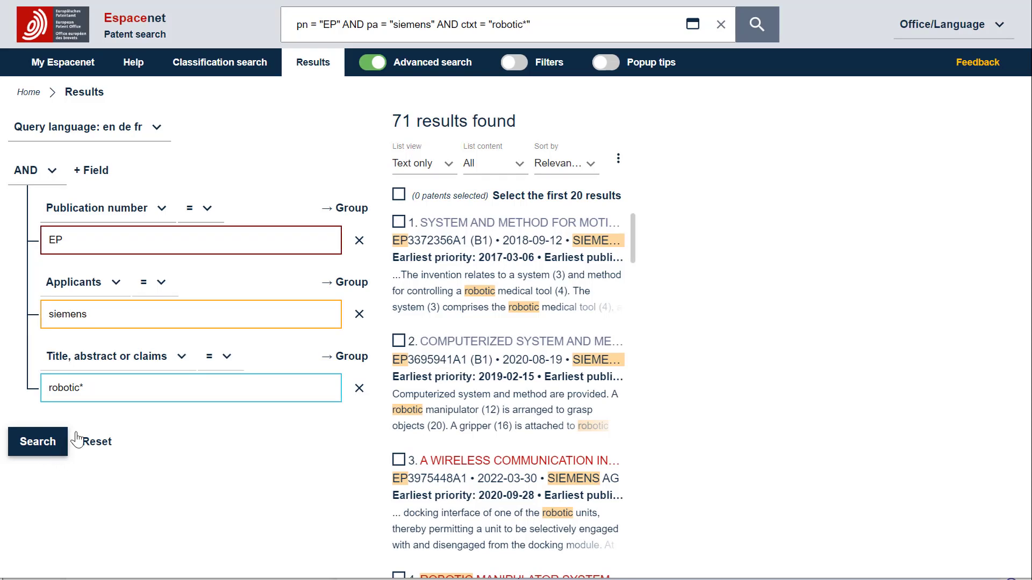
click(227, 363)
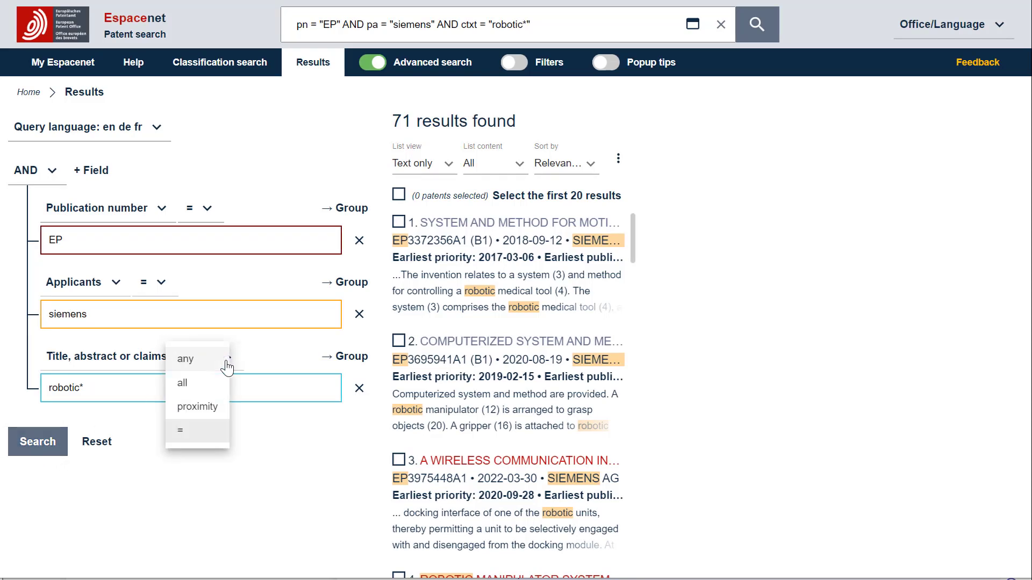
click(208, 410)
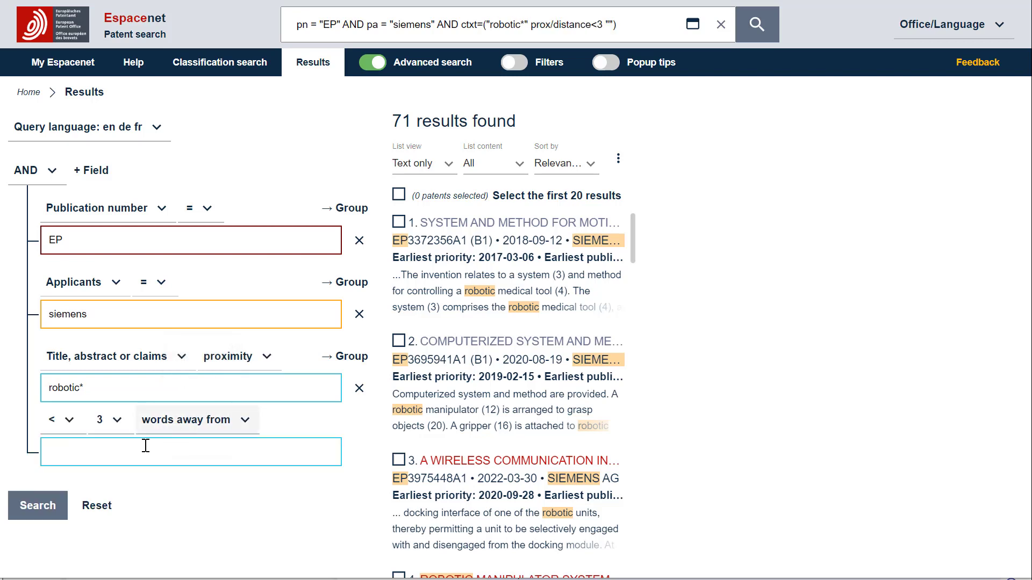
click(73, 454)
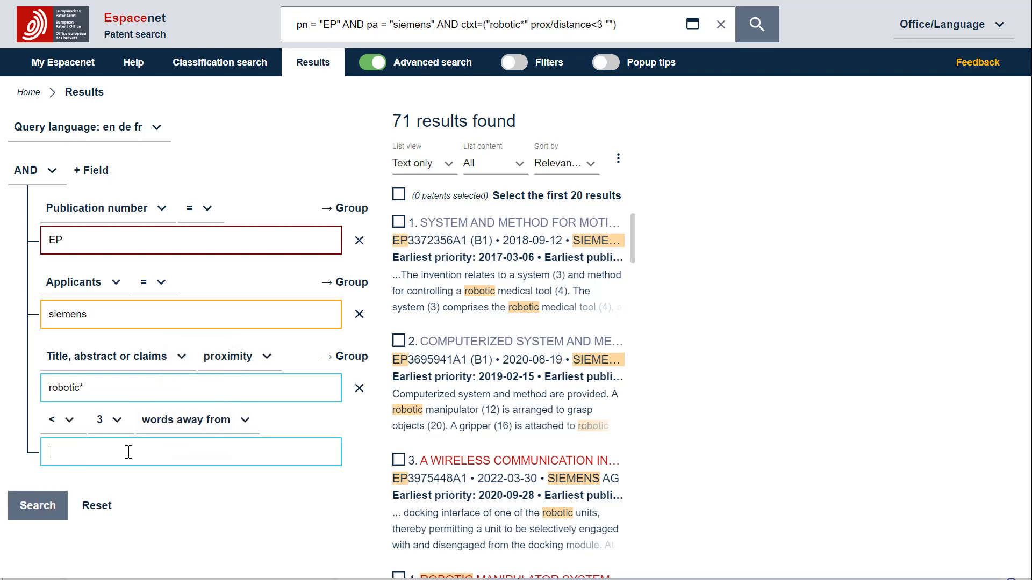
text(arm*)
click(51, 519)
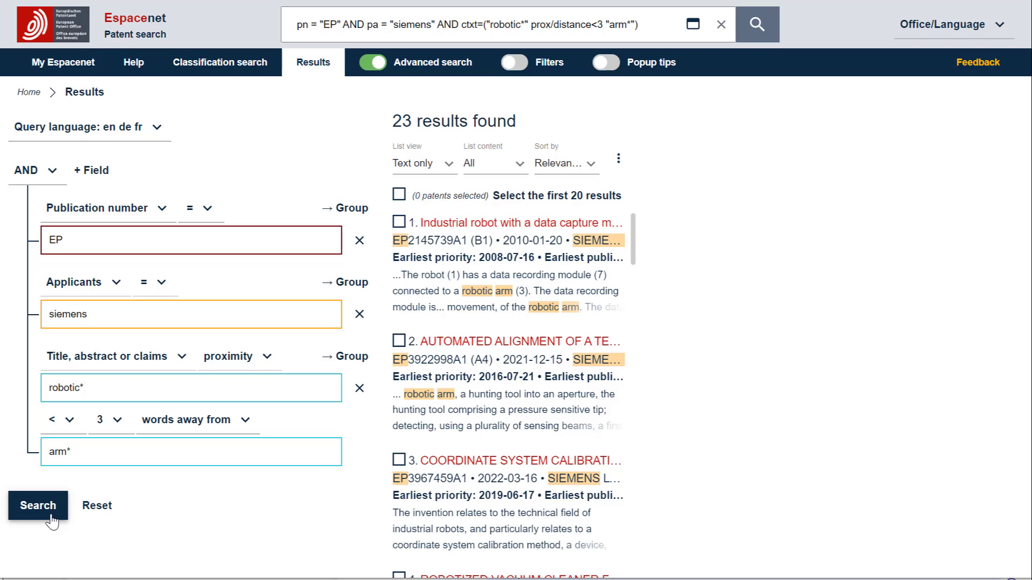
click(267, 359)
click(196, 435)
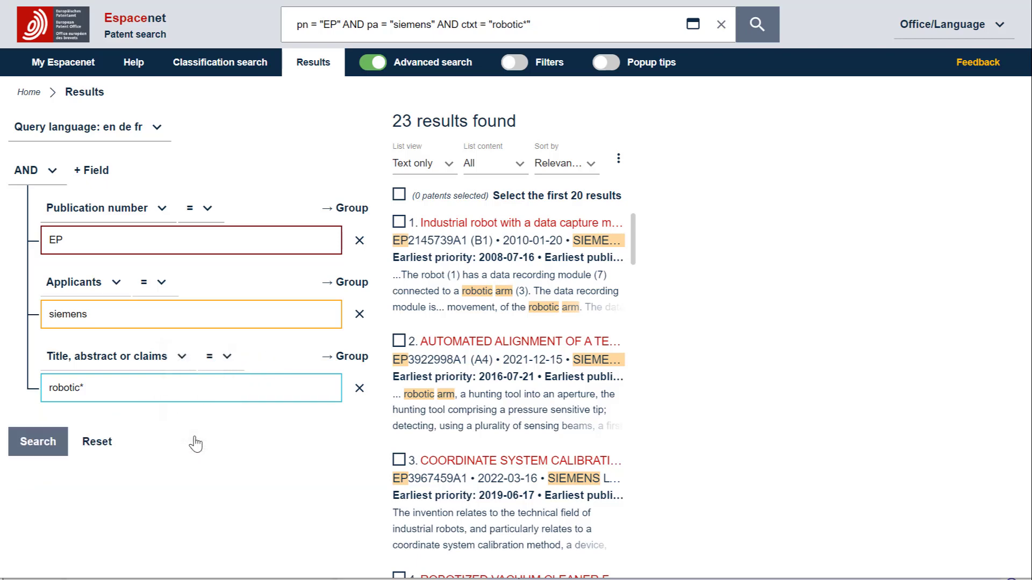
click(44, 454)
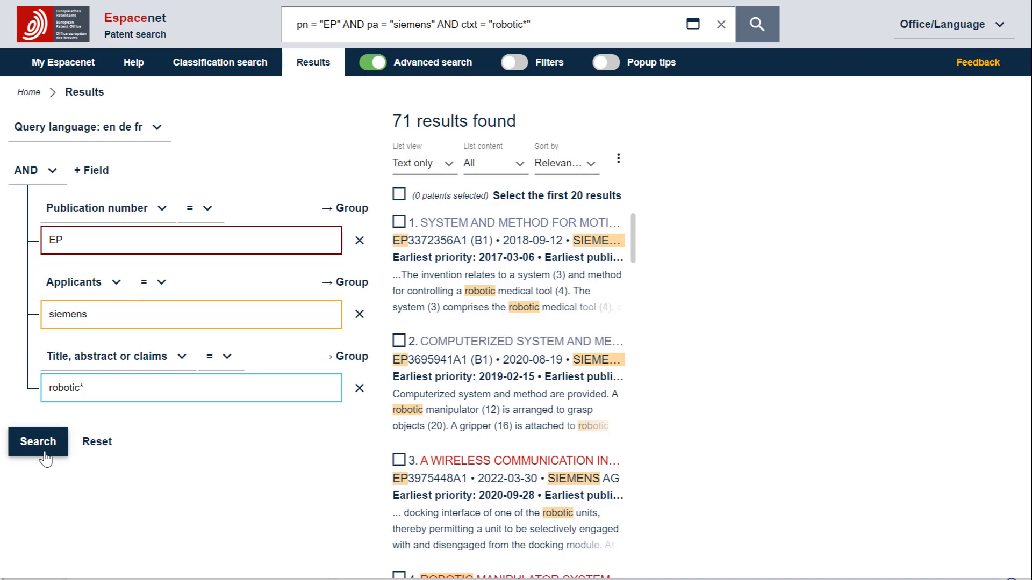
Add a Publication date >= 2017 condition and rerun the search, leaving 50 results
click(104, 182)
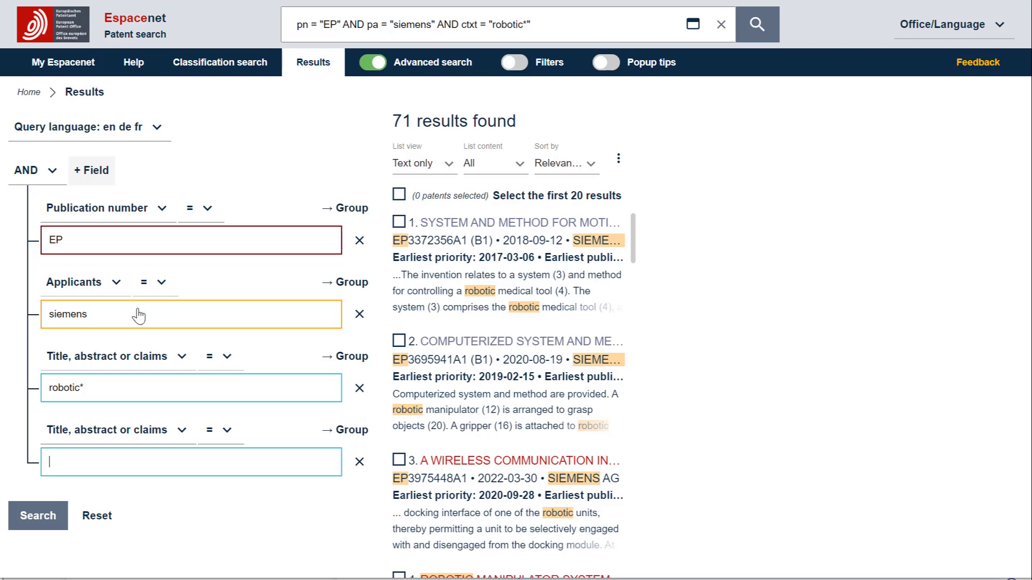
click(181, 430)
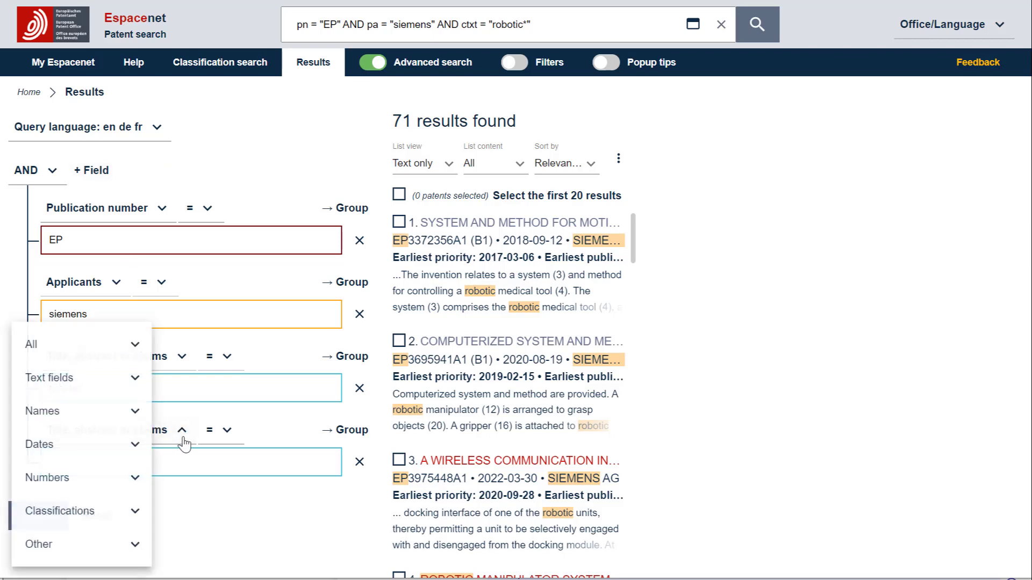
click(94, 456)
click(94, 476)
click(64, 464)
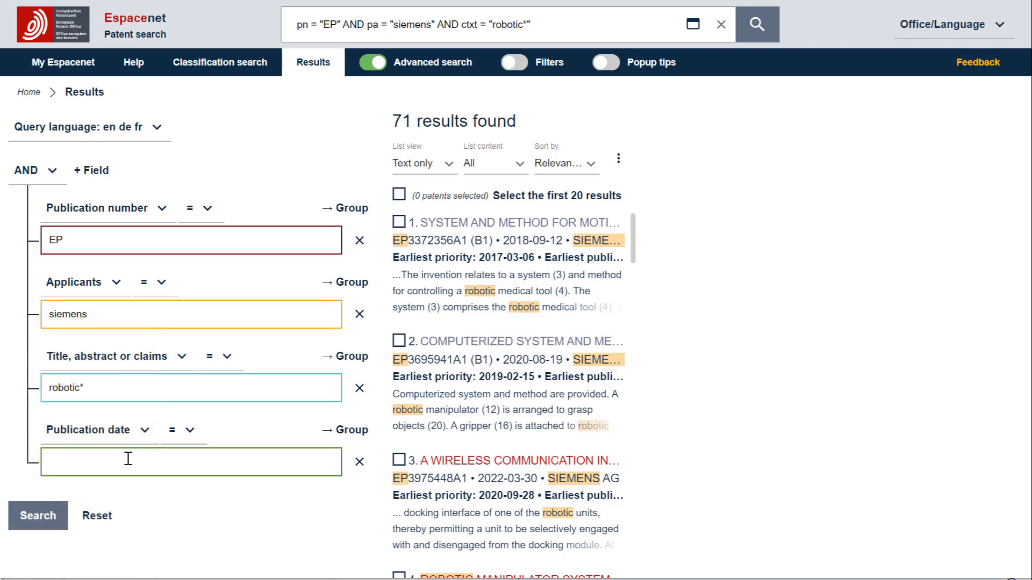
text(2017)
click(189, 433)
click(164, 478)
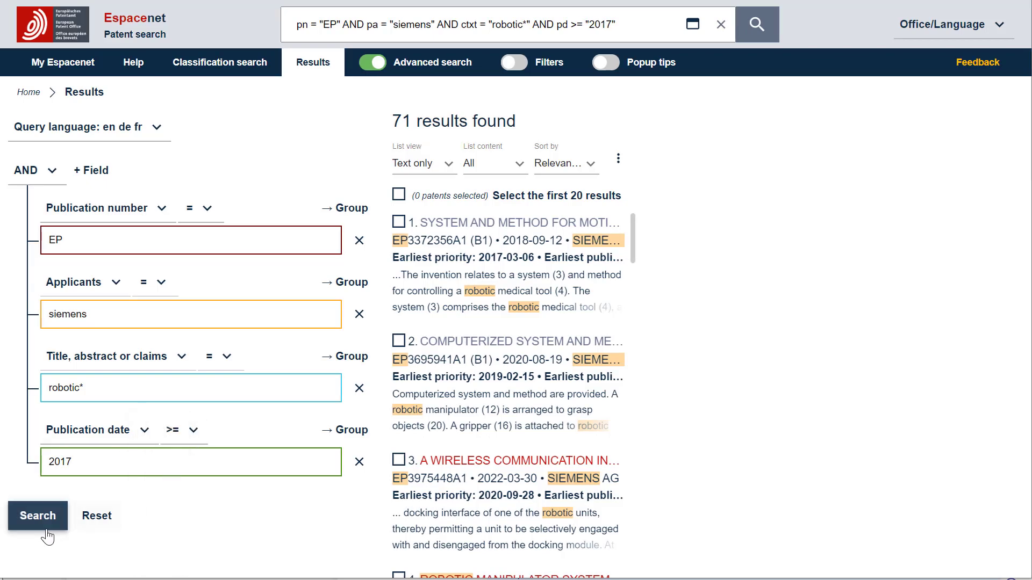
click(46, 531)
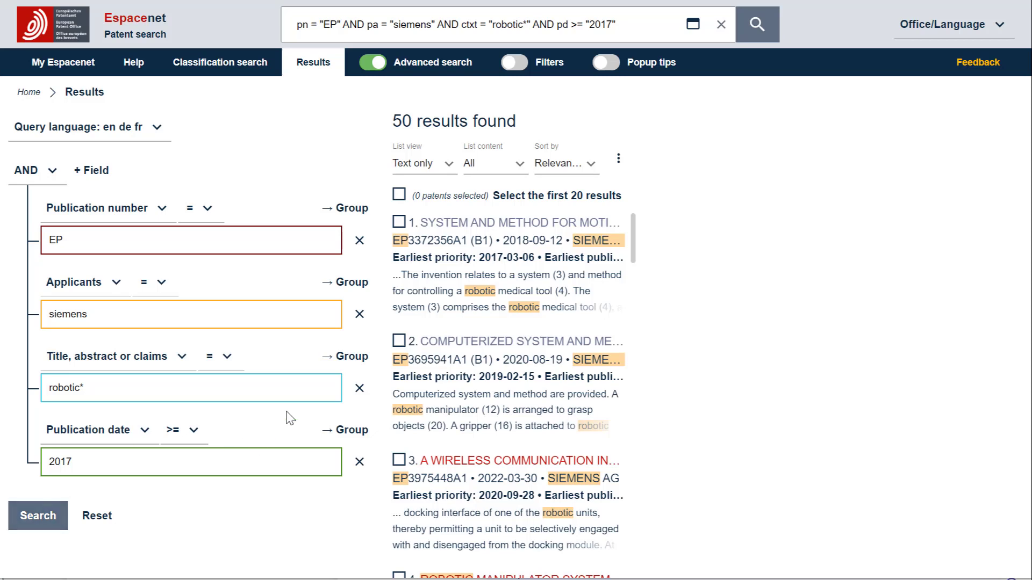
OR-group robotic* with an IPC or CPC B25J9 condition and rerun for 176 results
click(352, 358)
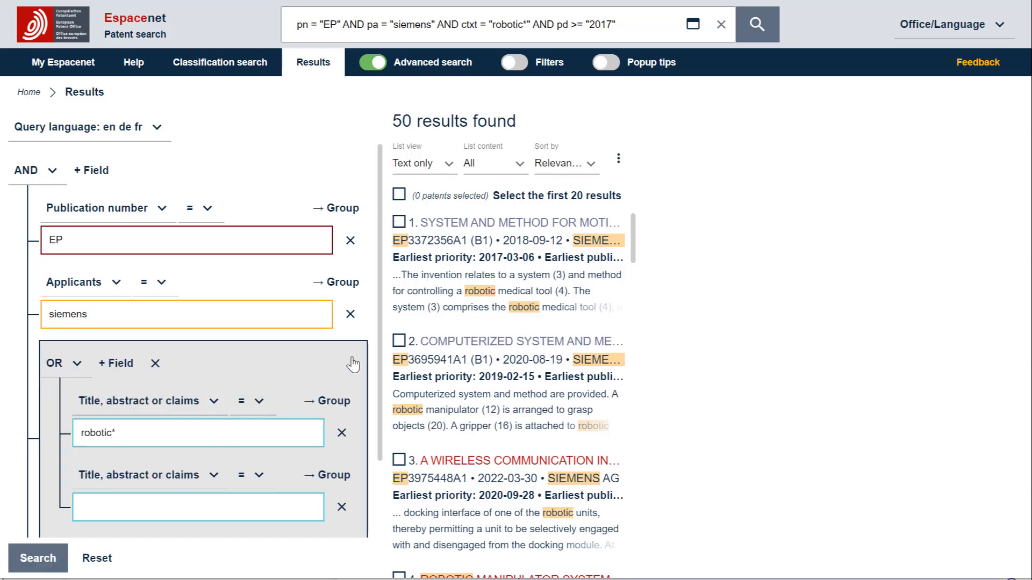
click(215, 485)
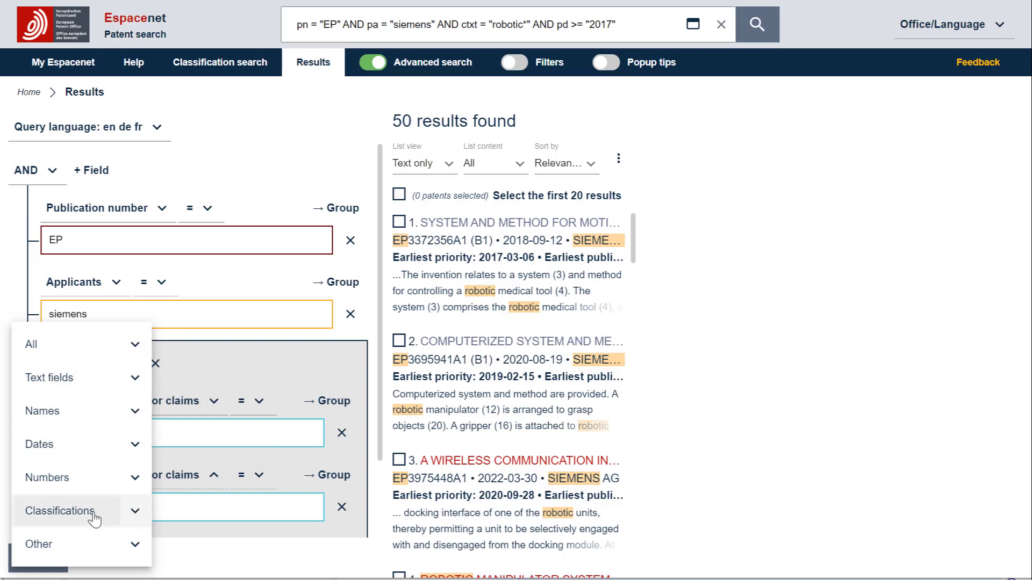
click(95, 517)
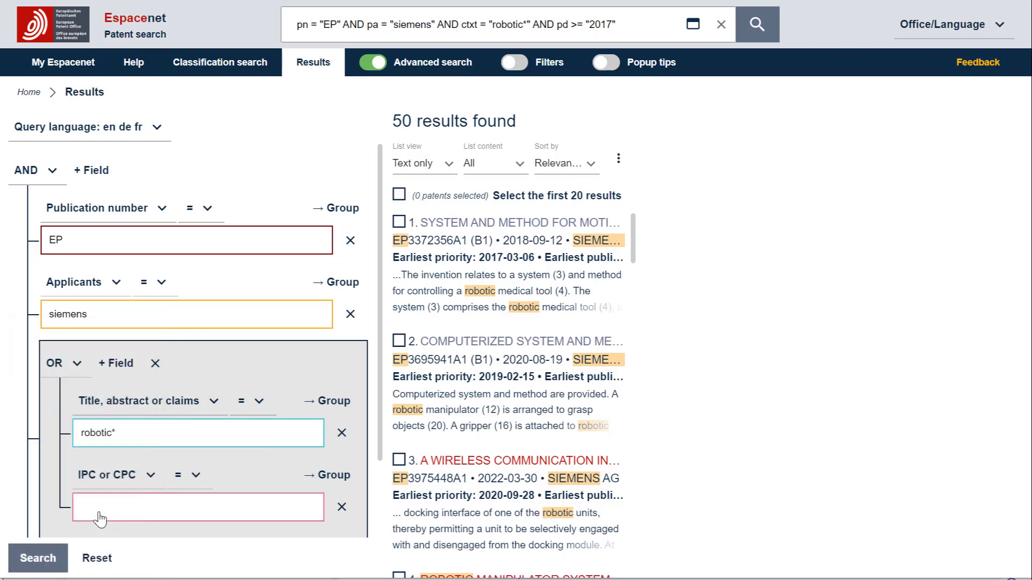
click(181, 509)
text(B)
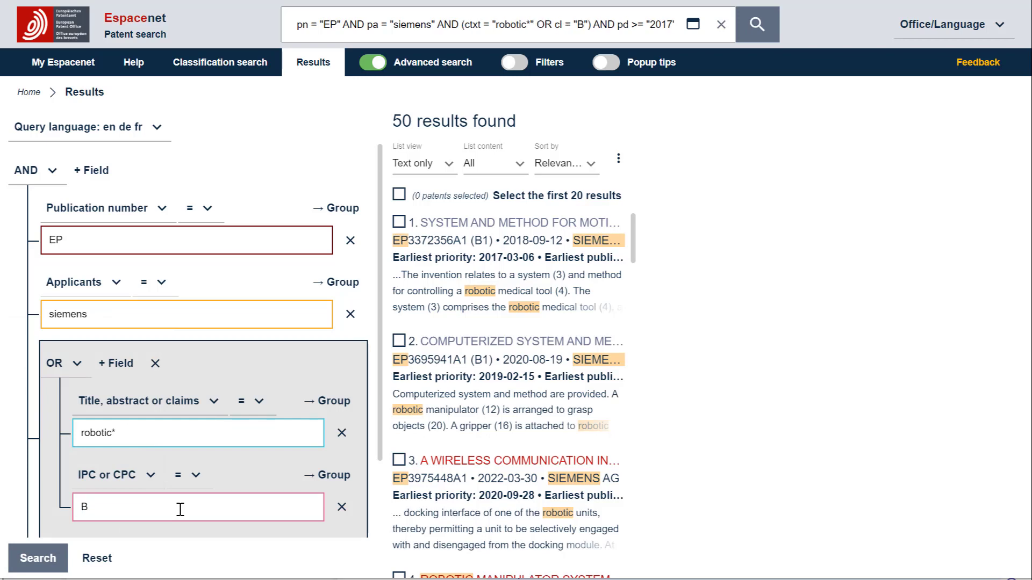
text(25J9)
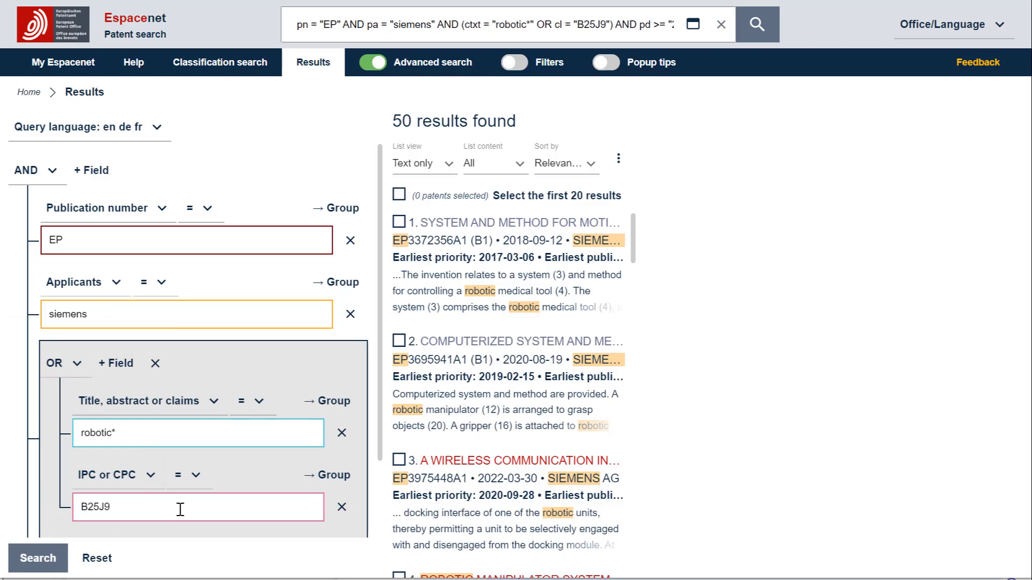
click(53, 571)
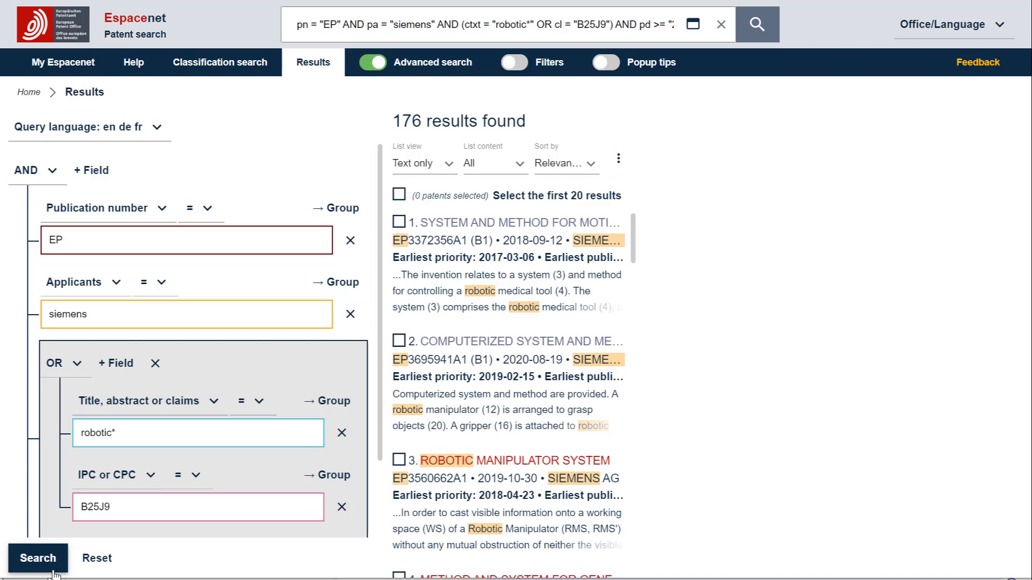
Change the Applicants condition to all of 'siemens univ*' and rerun, leaving 3 results
click(118, 312)
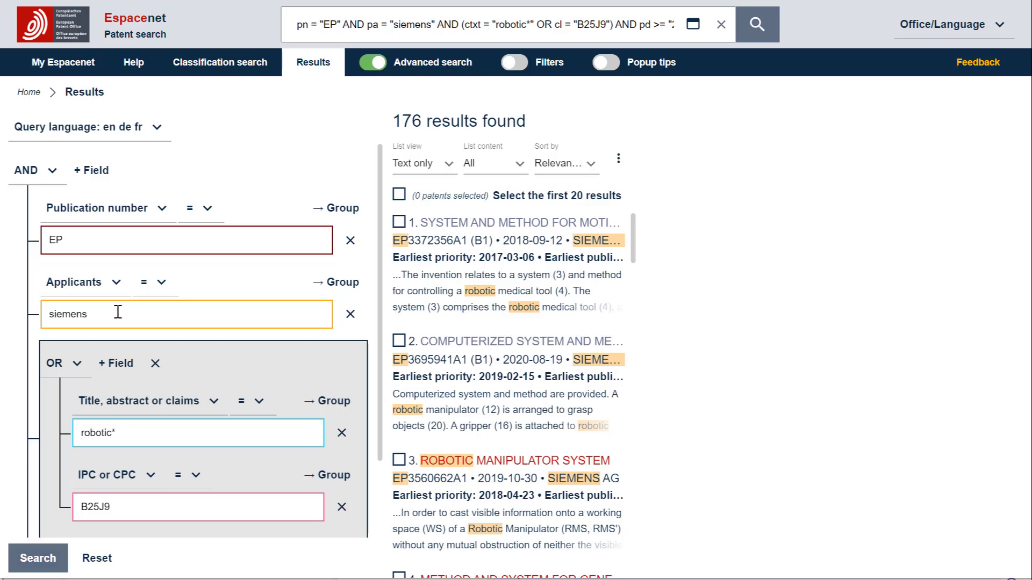
text(univ*)
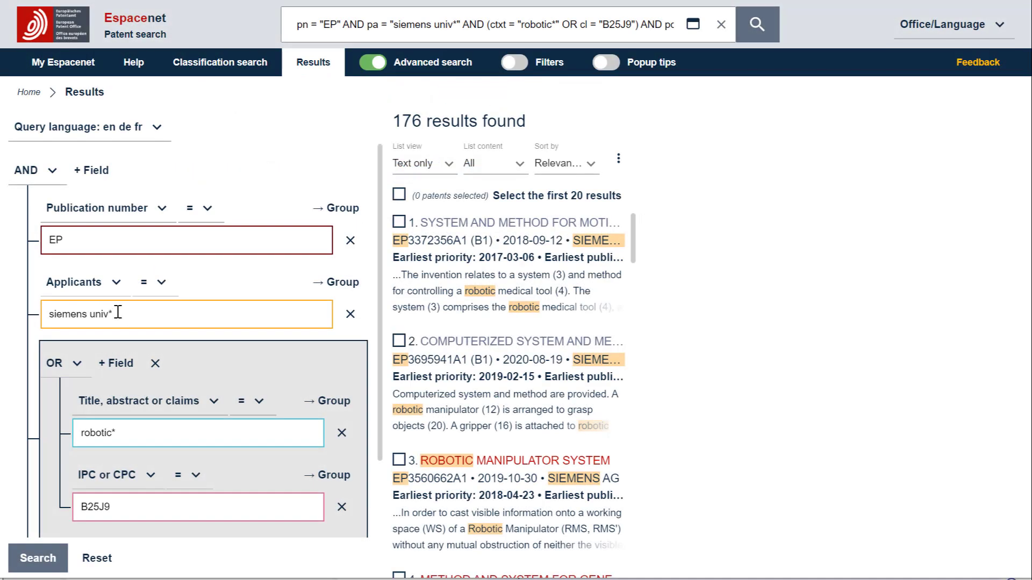
click(156, 282)
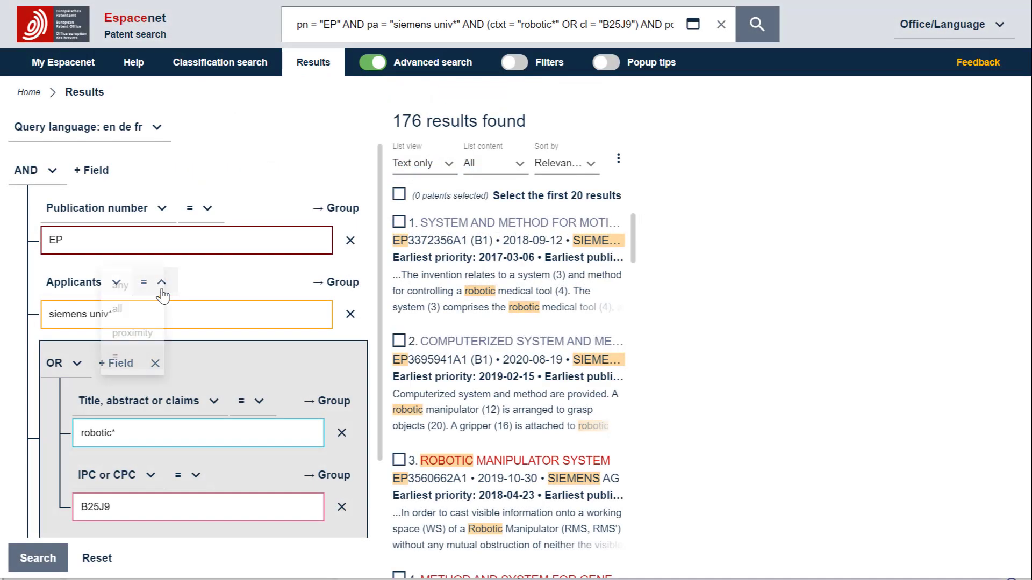
click(138, 311)
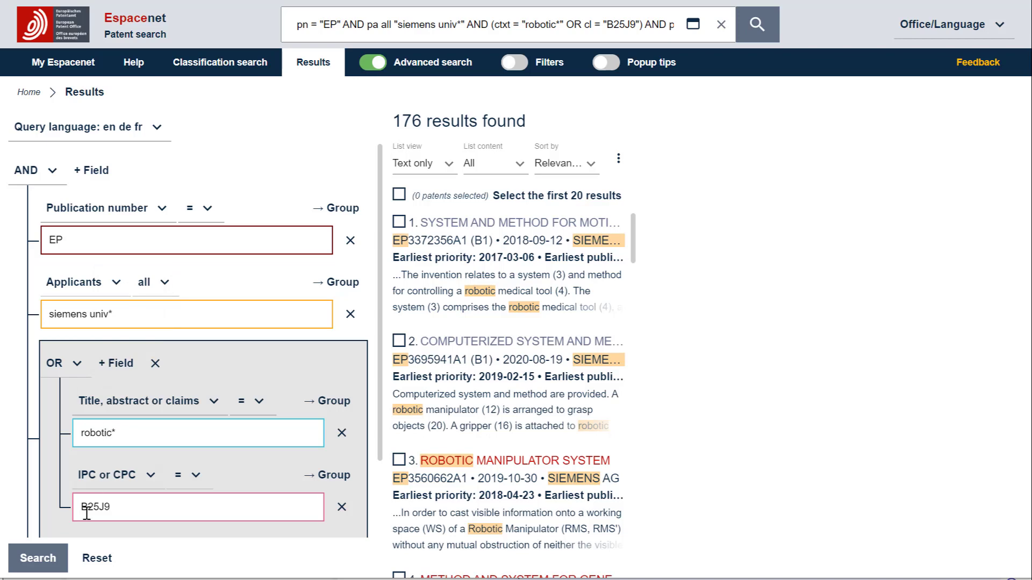
click(37, 558)
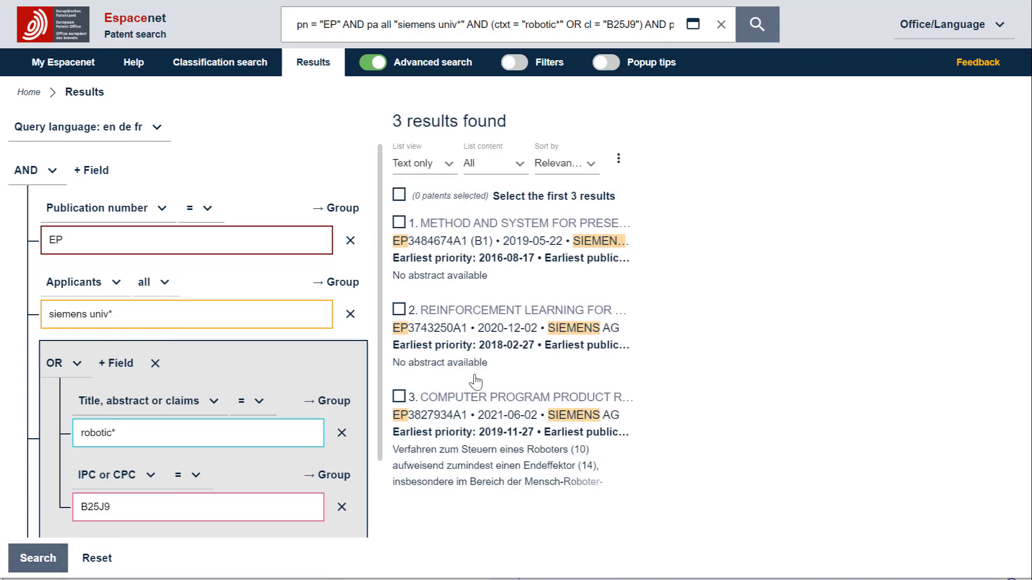
View the details of results 1, 2 and 3, ending on EP3827934A1
click(538, 263)
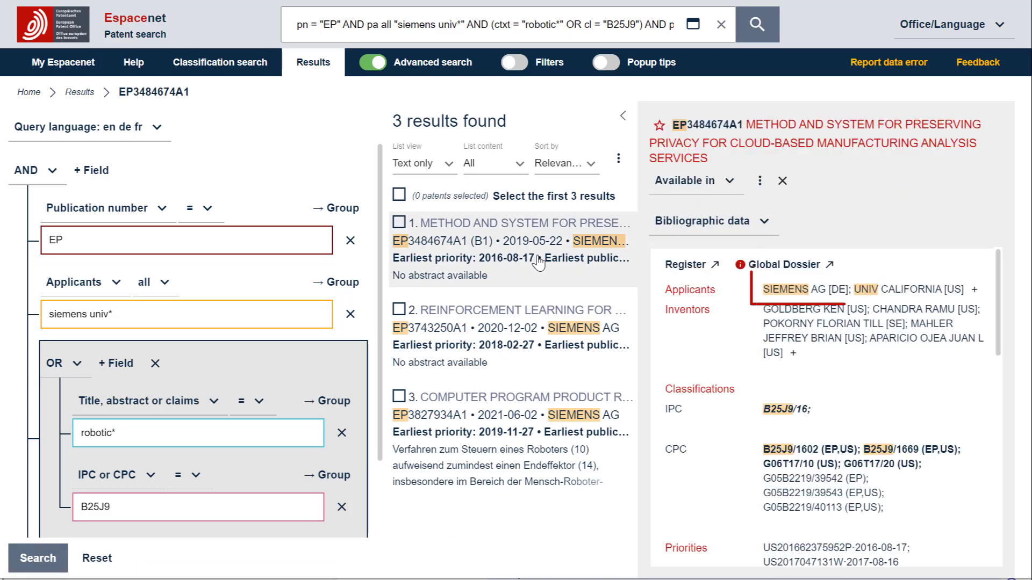
click(501, 340)
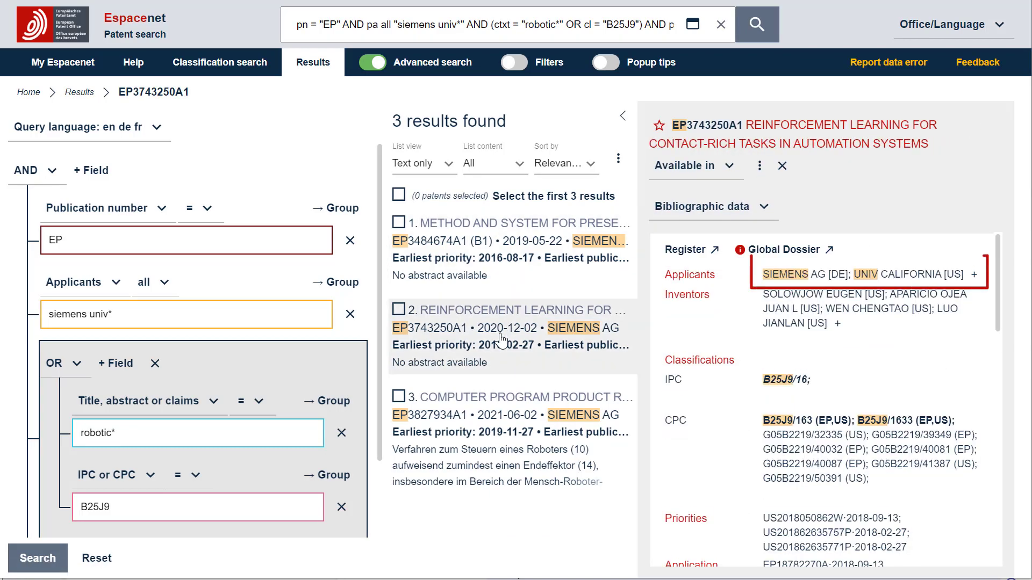
click(471, 433)
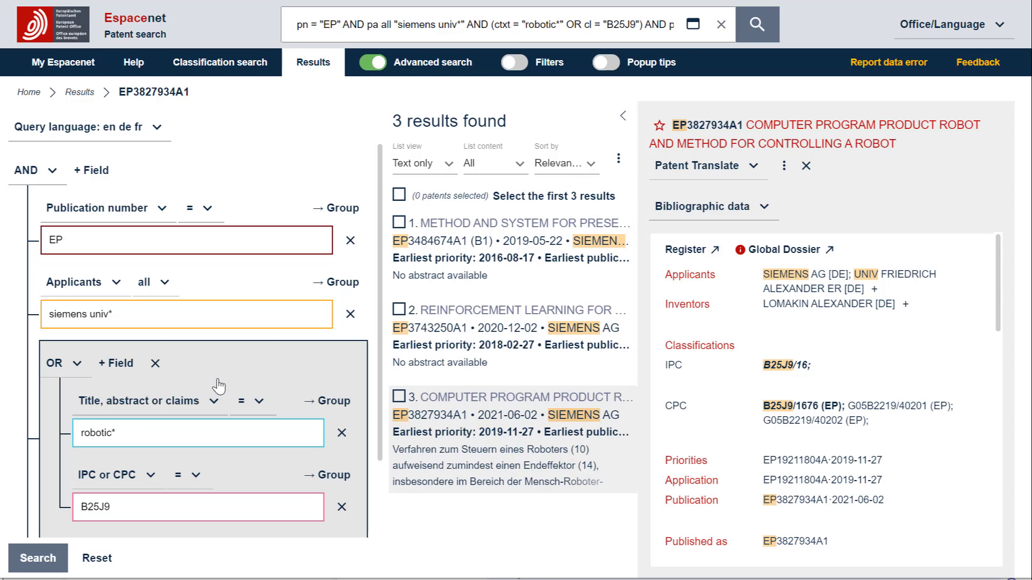
Delete the robotic*/B25J9 OR group and rerun the search to get 78 results
click(155, 375)
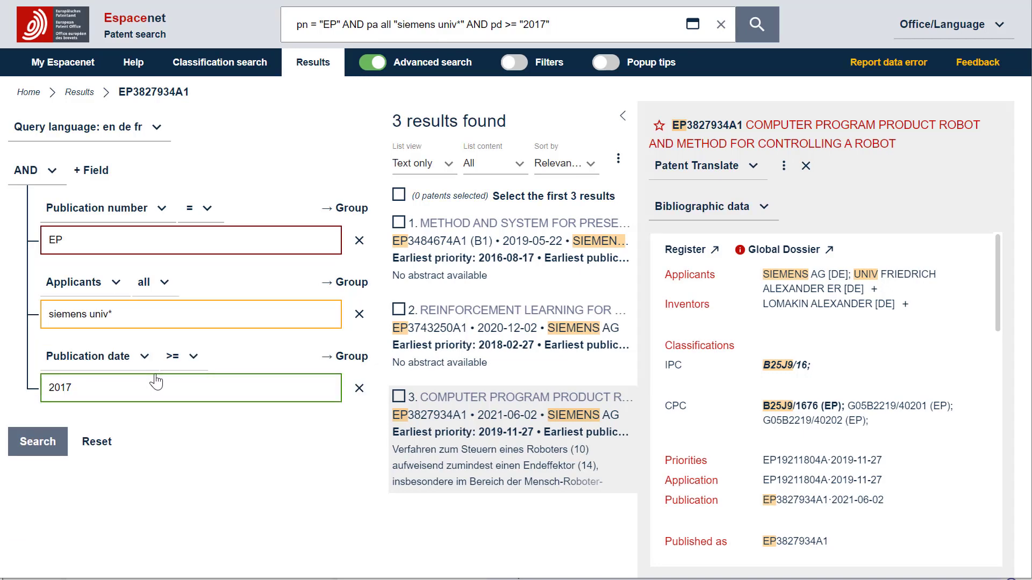
click(41, 461)
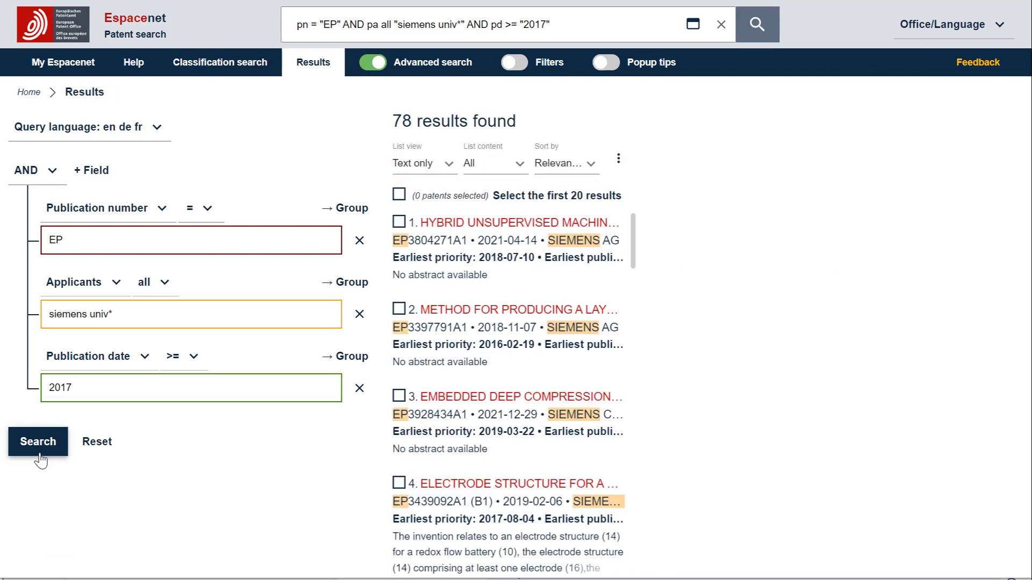